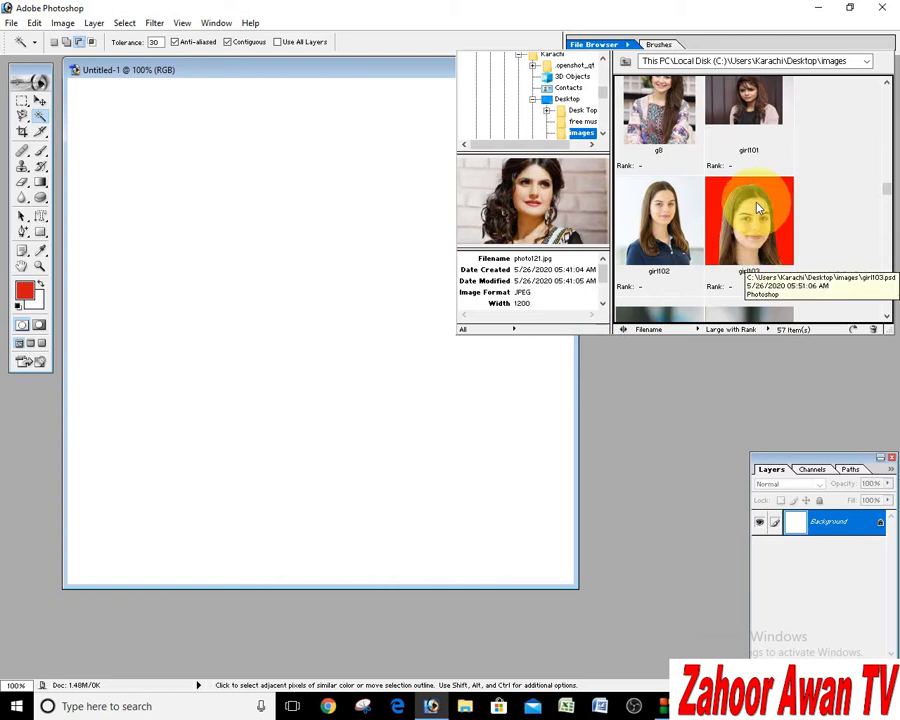
# Open girl103.psd beside the blank document and select its red background with the Magic Wand at tolerance 30.
pyautogui.doubleClick(757, 207)
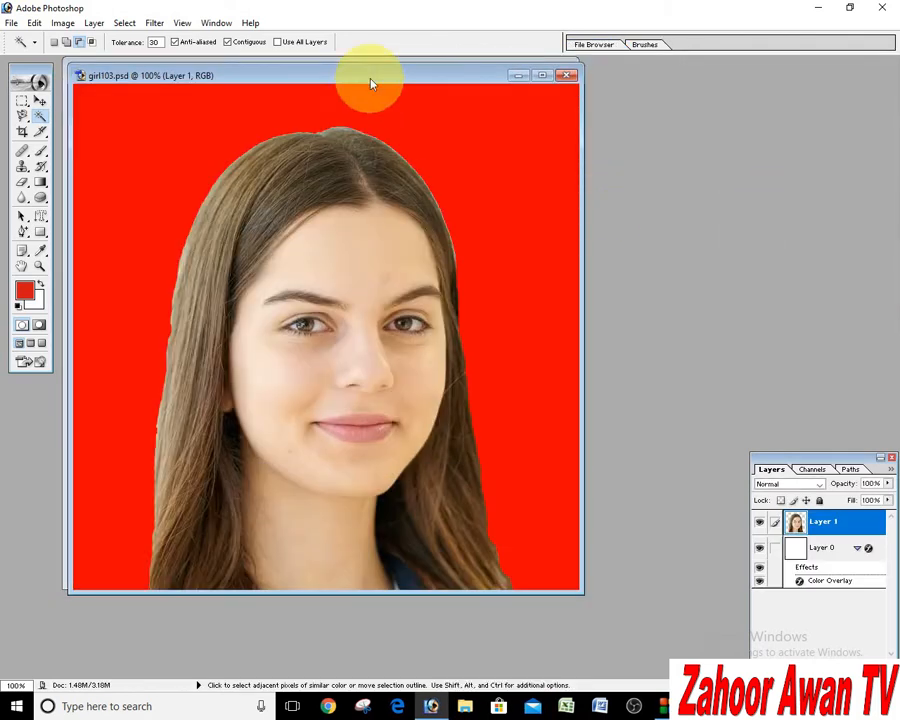
pyautogui.moveTo(371, 77); pyautogui.dragTo(585, 80)
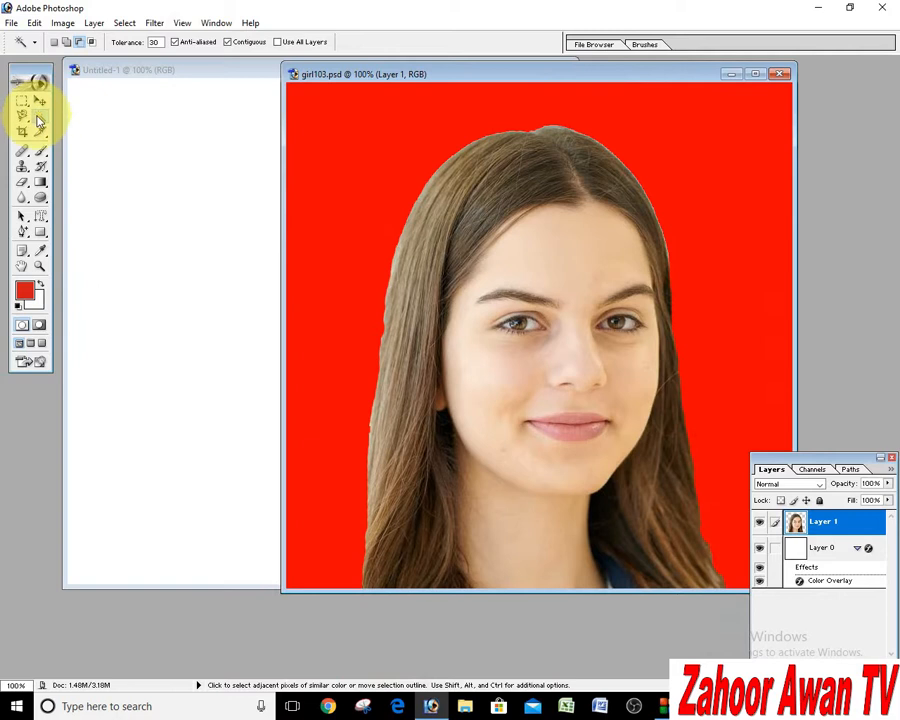
pyautogui.click(350, 245)
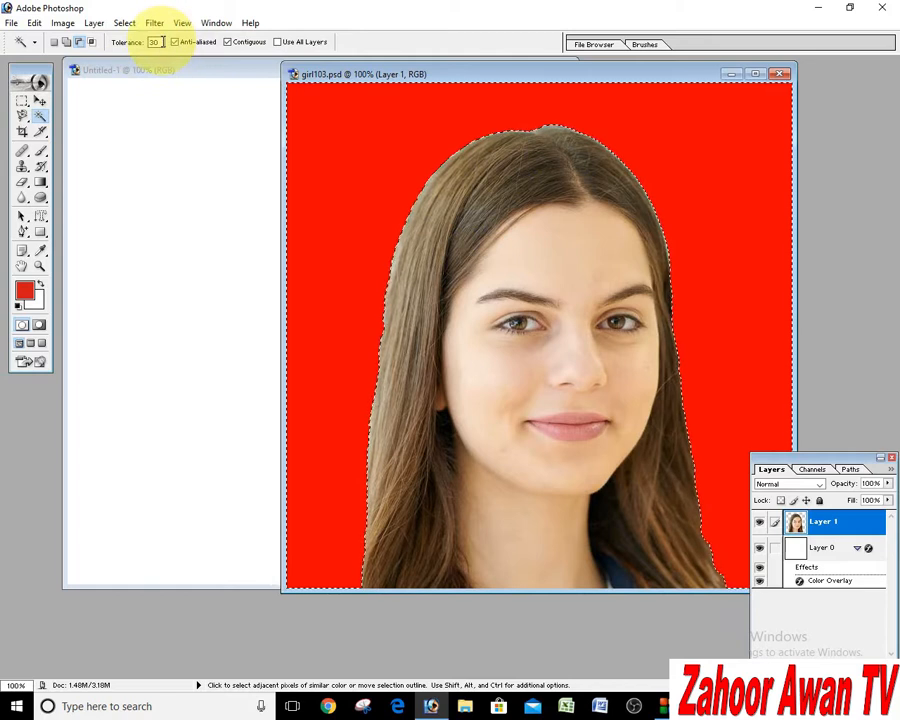
pyautogui.moveTo(338, 74); pyautogui.dragTo(298, 98)
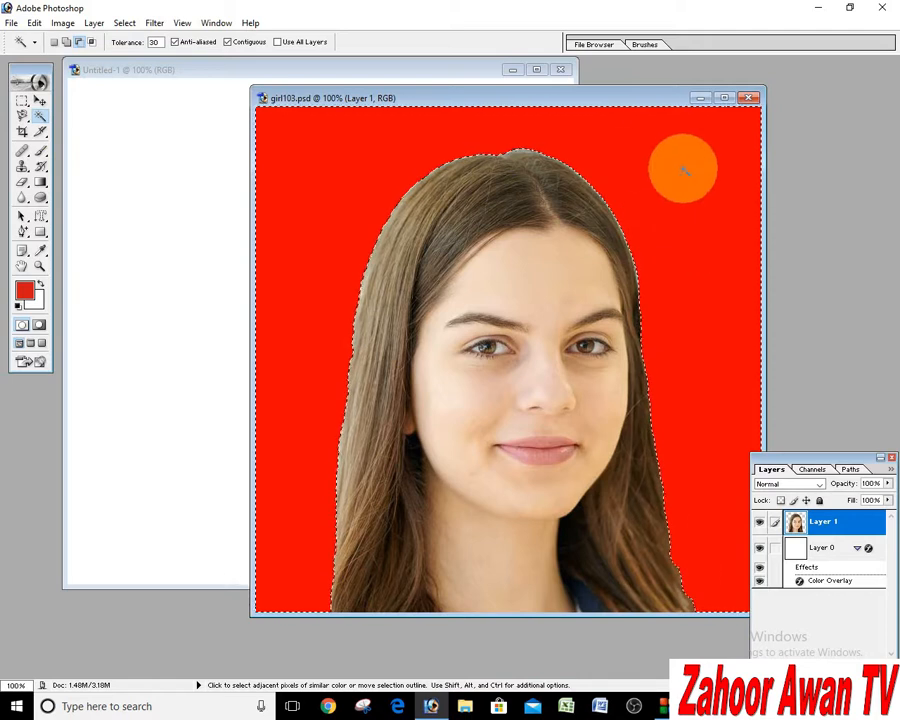
# Invert the selection to the woman and move the cut-out into the blank Untitled-1 document.
pyautogui.click(125, 24)
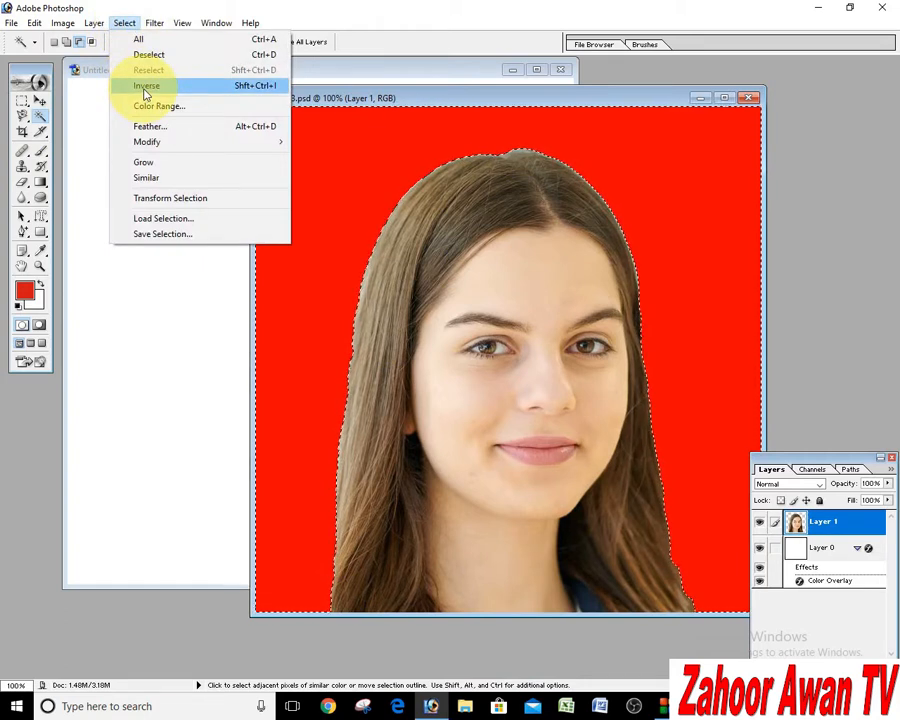
pyautogui.click(146, 86)
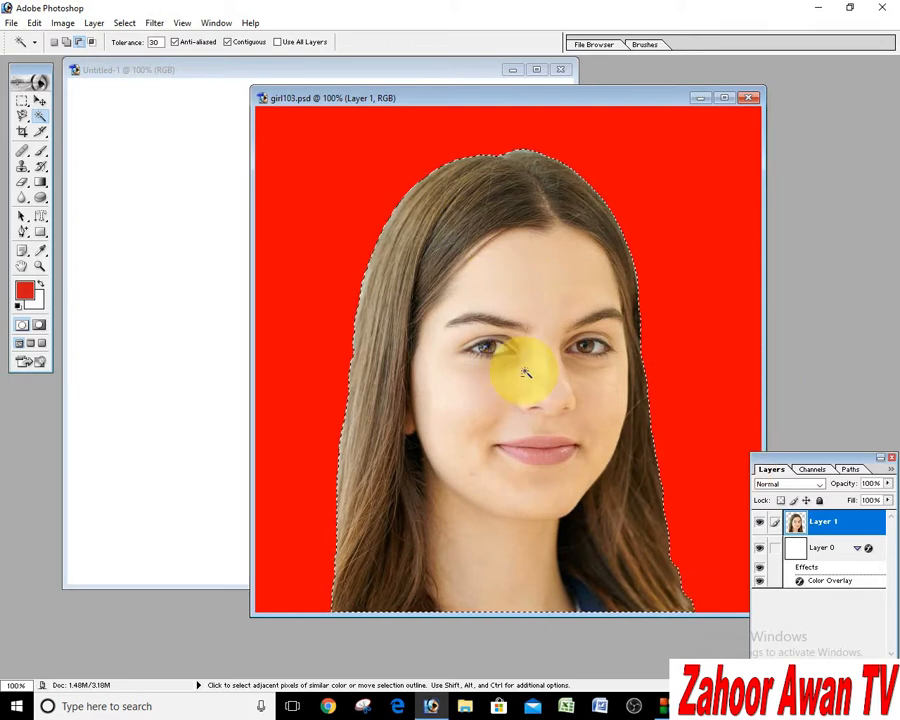
pyautogui.click(40, 101)
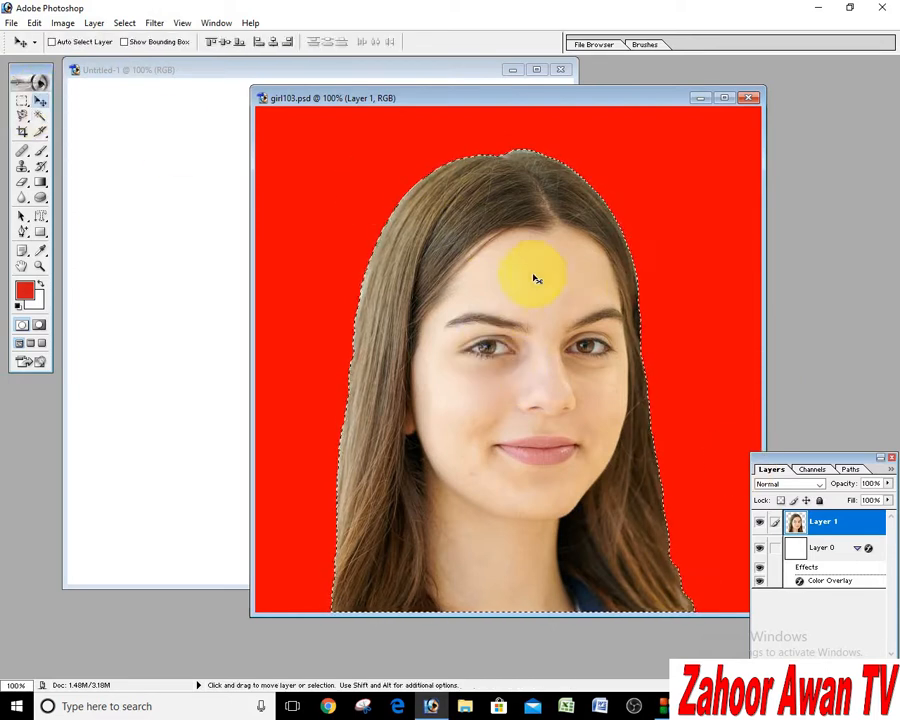
pyautogui.moveTo(535, 280); pyautogui.dragTo(316, 246)
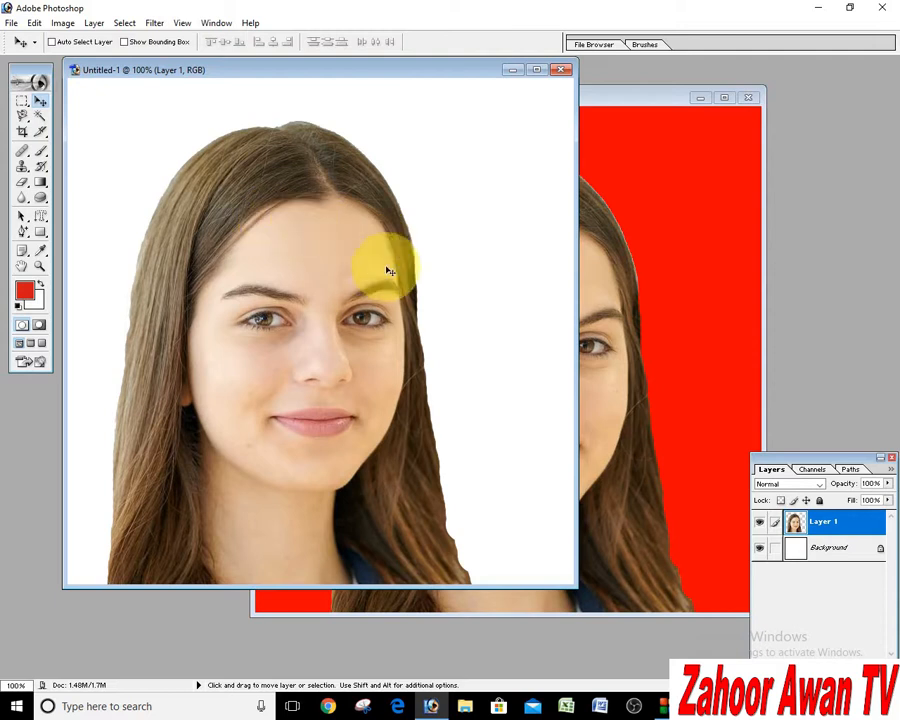
# Close both Untitled-1 and girl103.psd without saving changes.
pyautogui.click(564, 71)
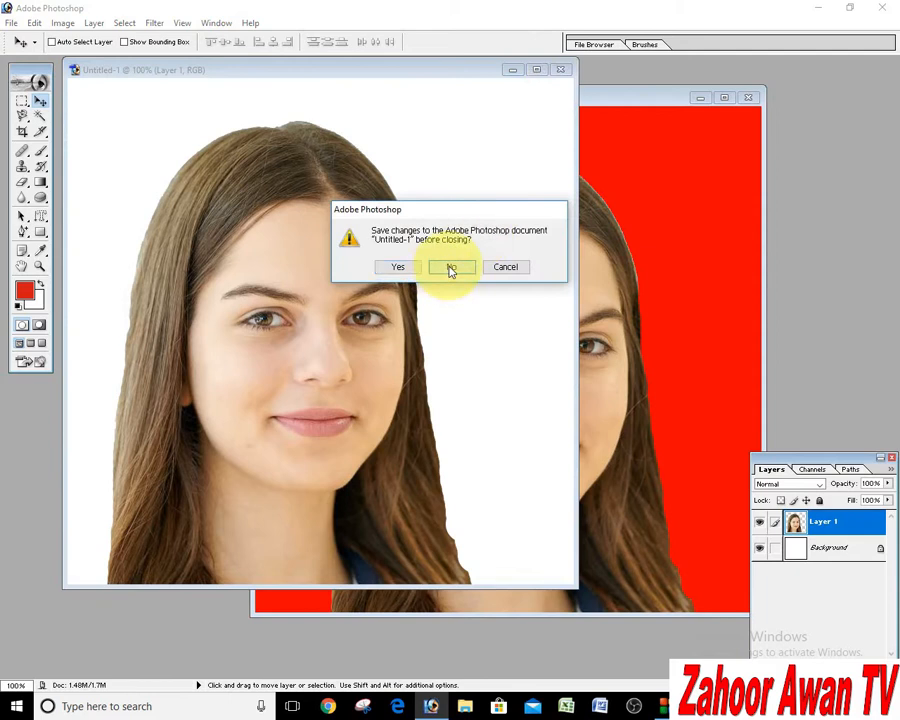
pyautogui.click(451, 266)
pyautogui.click(747, 98)
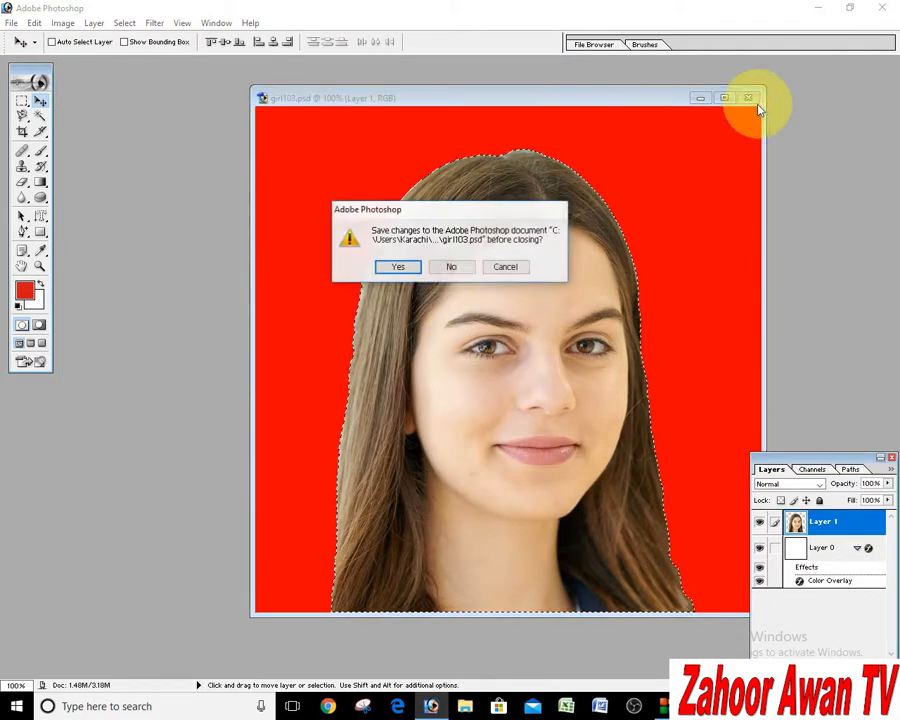
pyautogui.click(451, 267)
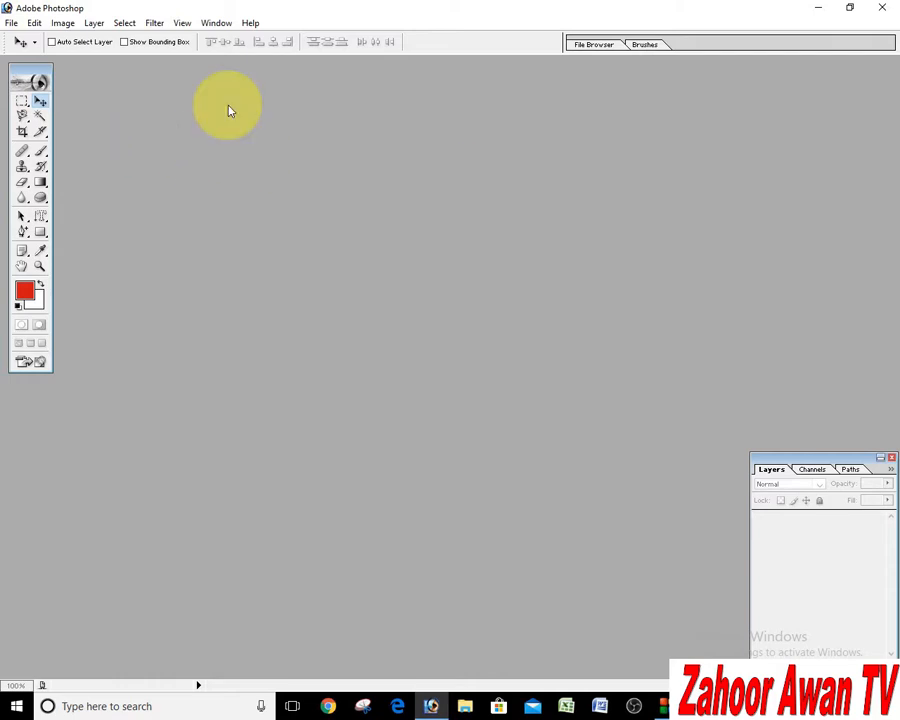
# Create a white 720 x 720 pixel RGB document at 72 pixels/inch.
pyautogui.click(582, 45)
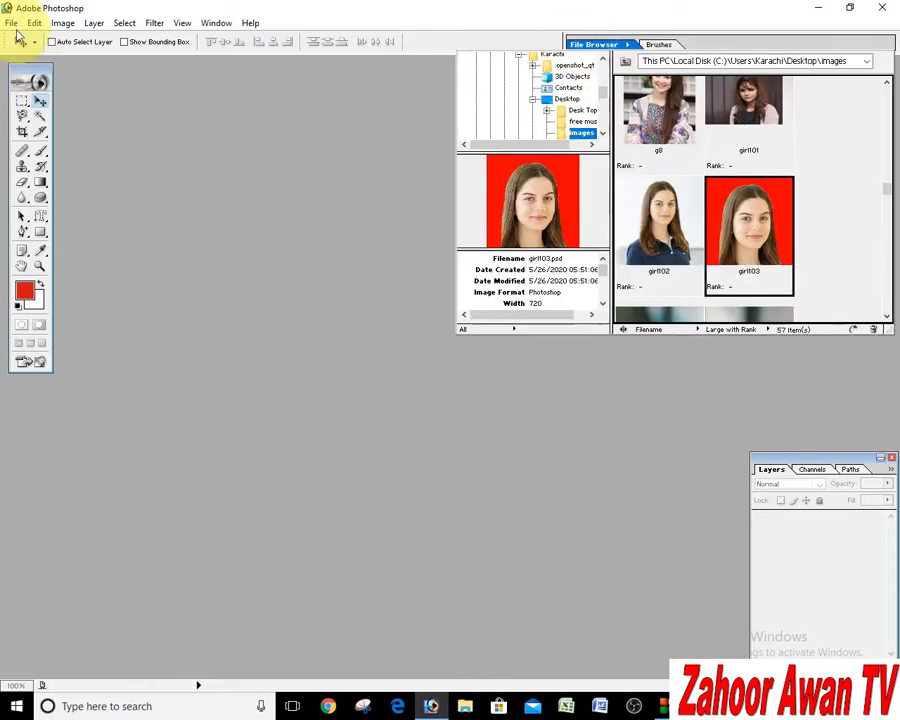
pyautogui.click(12, 23)
pyautogui.click(20, 37)
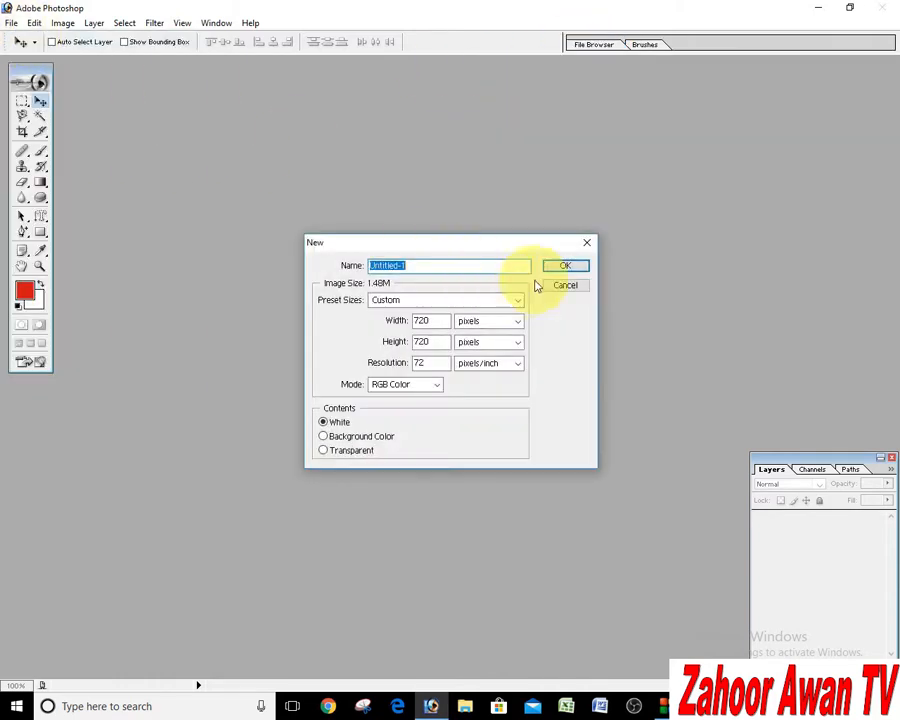
pyautogui.click(566, 268)
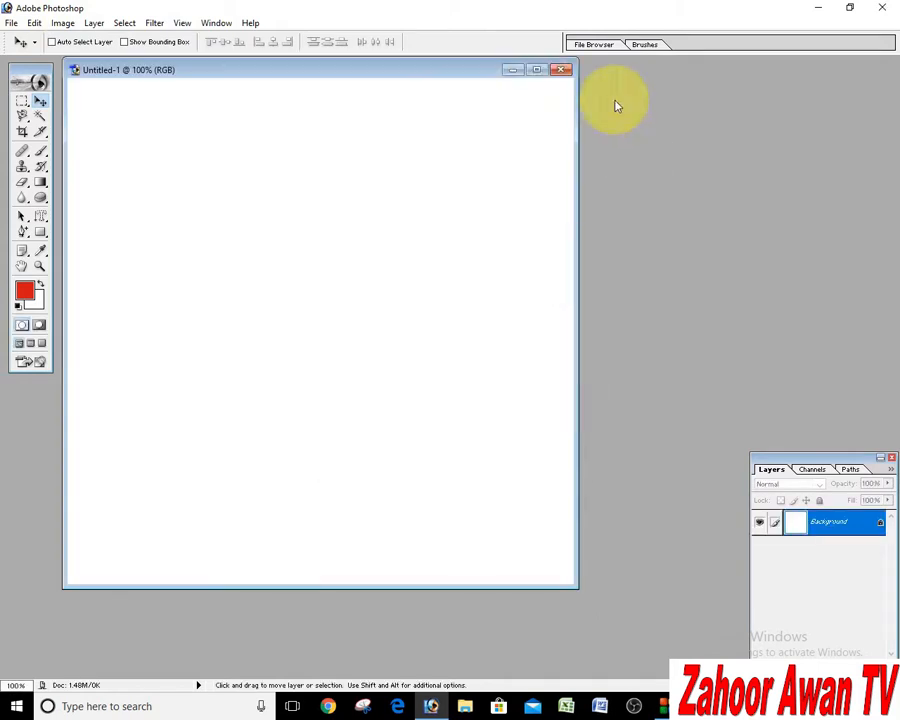
# Browse the images folder and open photo121.jpg, assigning the working RGB profile sRGB IEC61966-2.1.
pyautogui.click(594, 45)
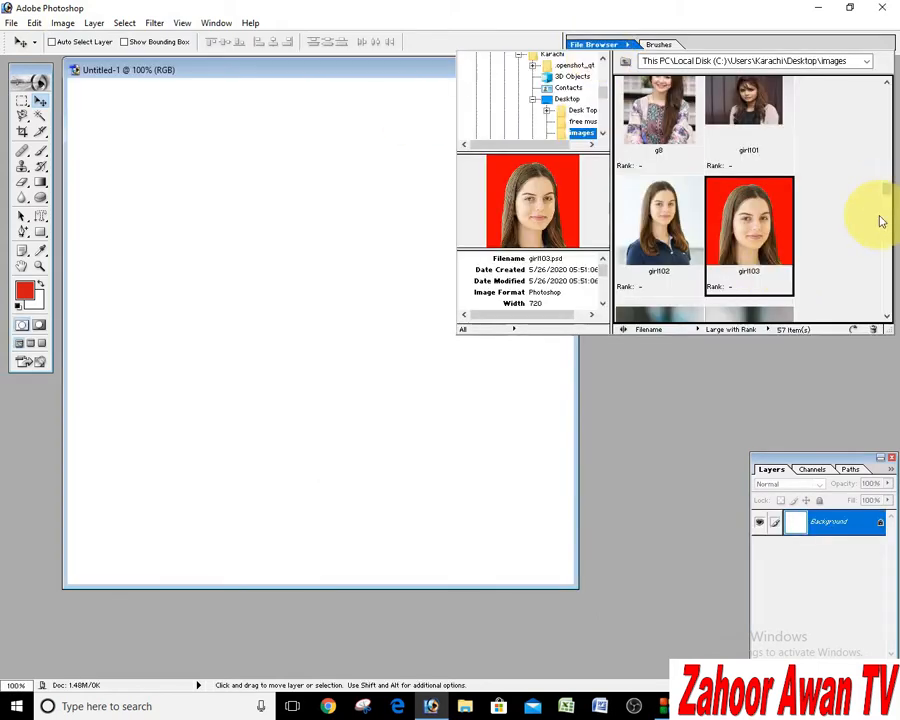
pyautogui.click(679, 142)
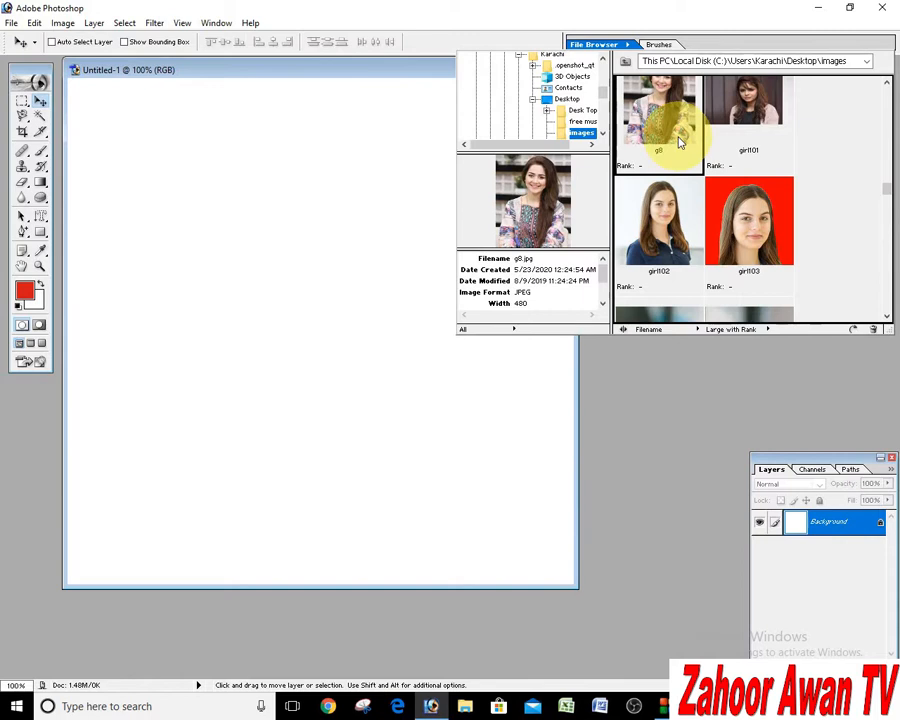
pyautogui.press('Right')
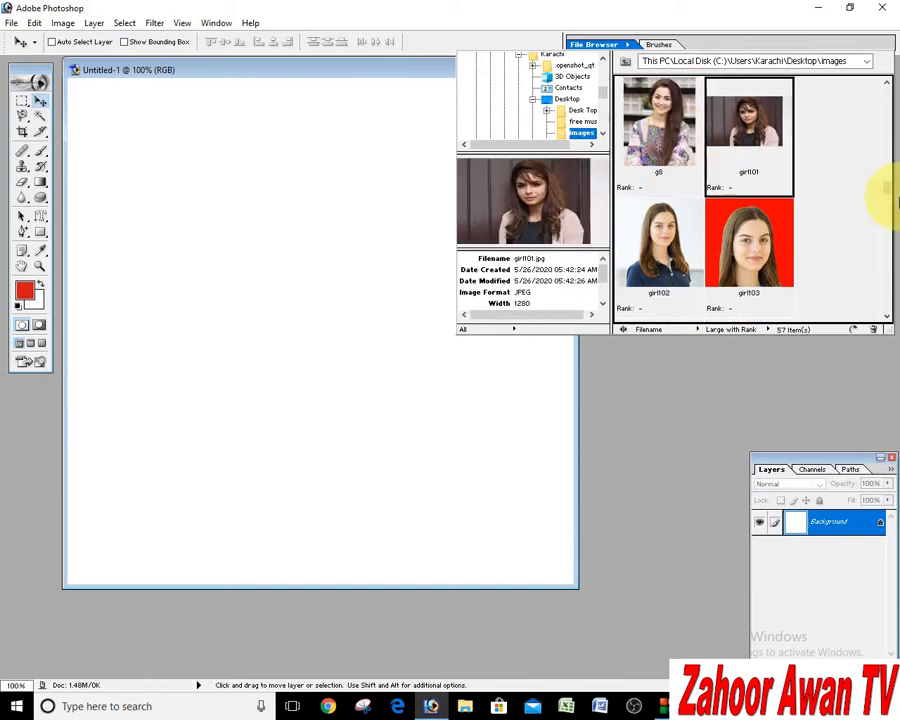
pyautogui.moveTo(888, 190); pyautogui.dragTo(886, 127)
pyautogui.click(682, 207)
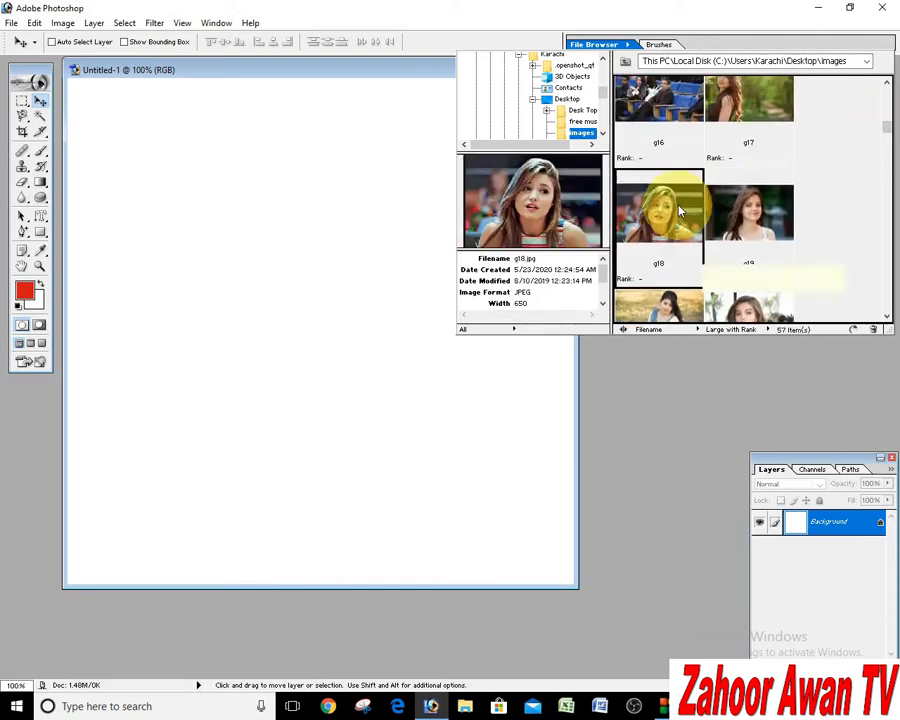
pyautogui.press('Right')
pyautogui.press('Right')
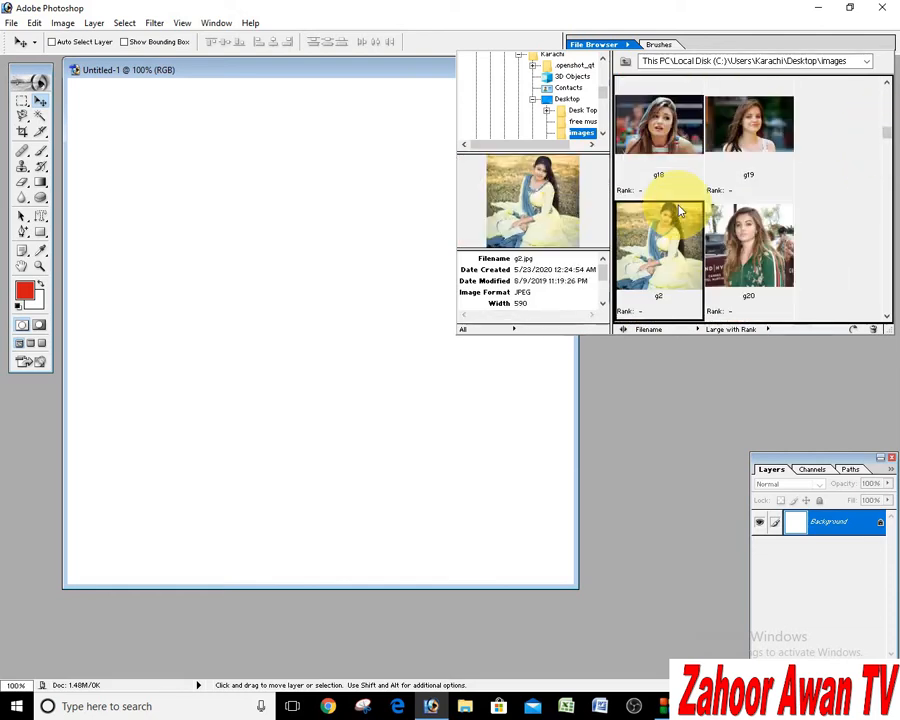
pyautogui.press('Right')
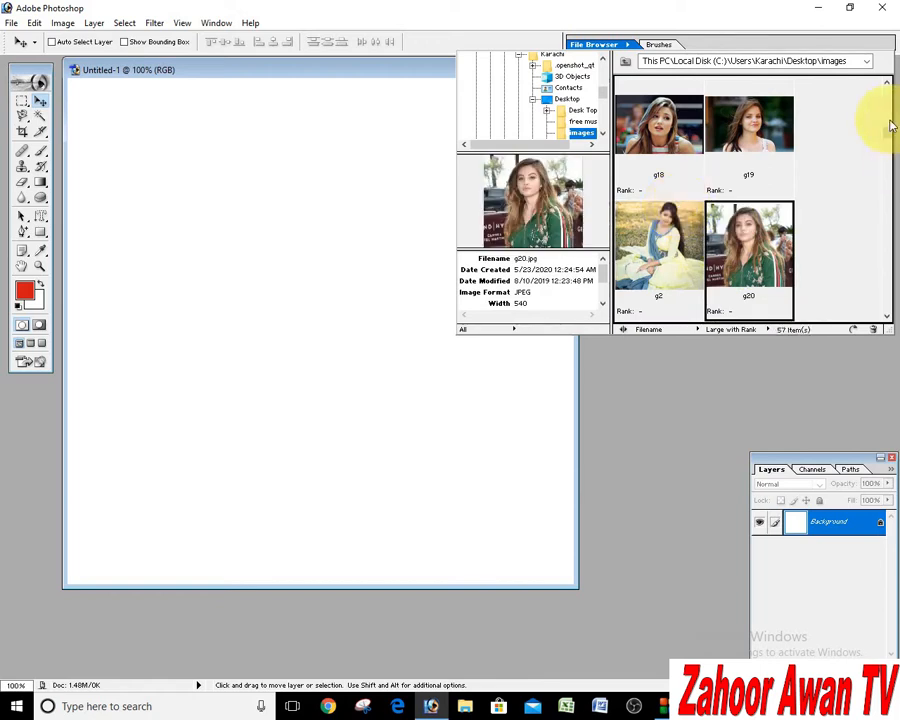
pyautogui.moveTo(890, 133); pyautogui.dragTo(886, 249)
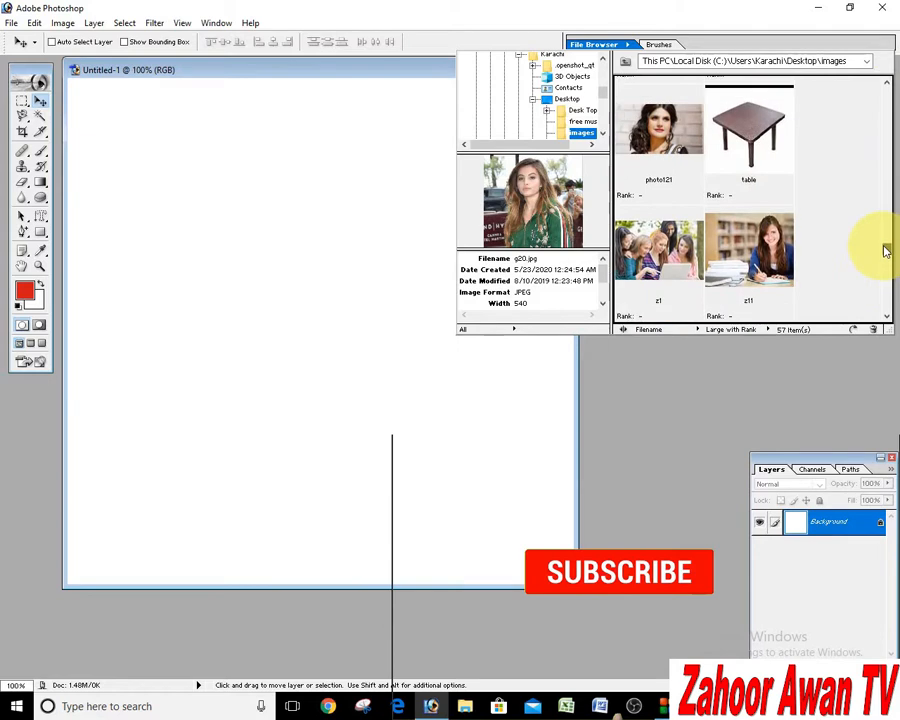
pyautogui.doubleClick(634, 172)
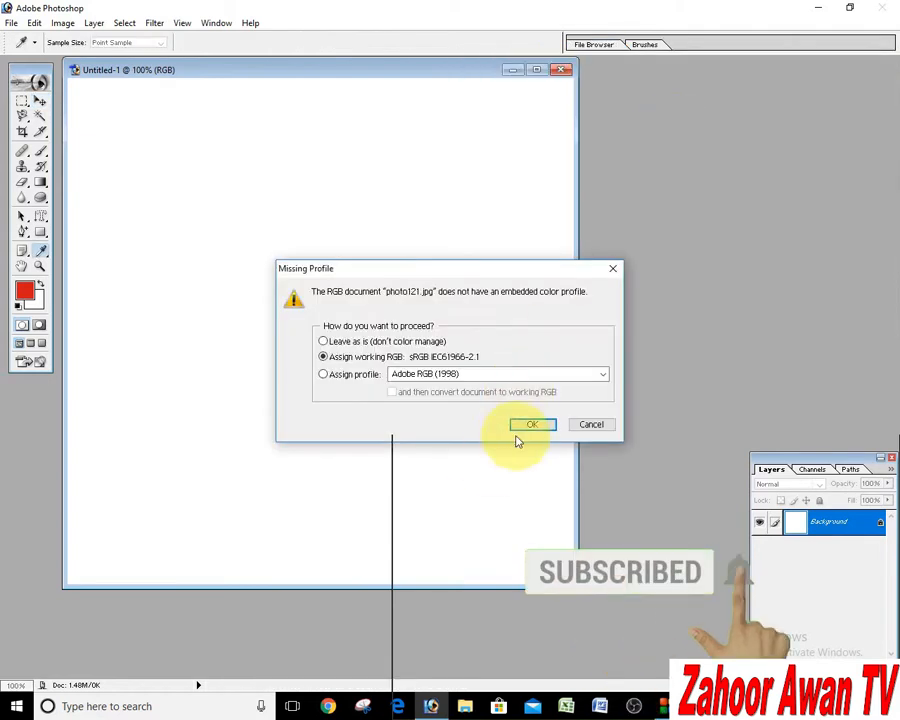
pyautogui.click(522, 425)
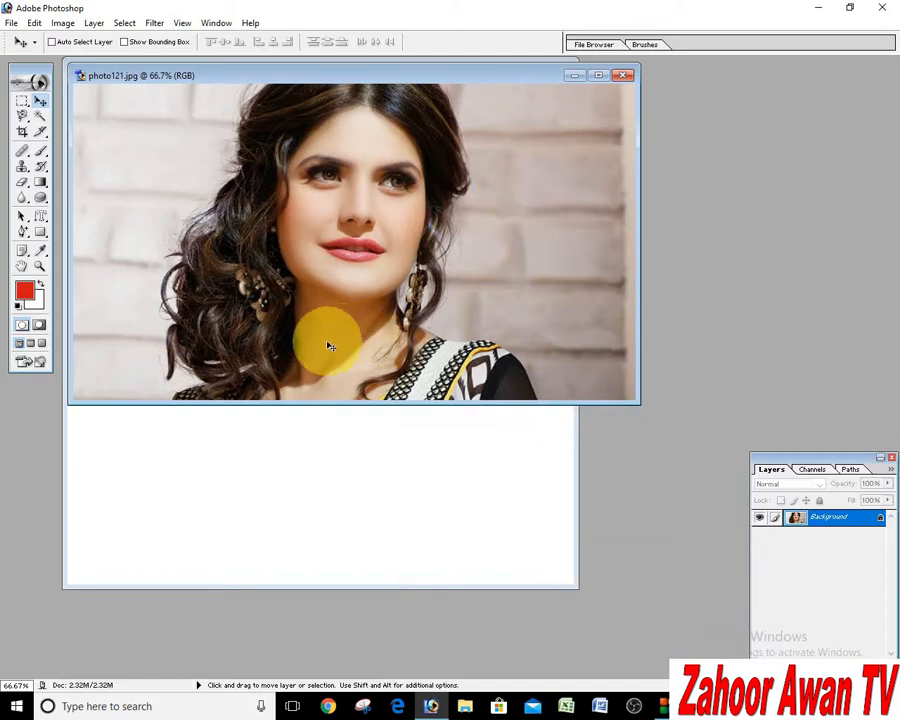
# Try selecting the brick wall beside the woman's curls with the Magic Wand at tolerance 30.
pyautogui.click(40, 118)
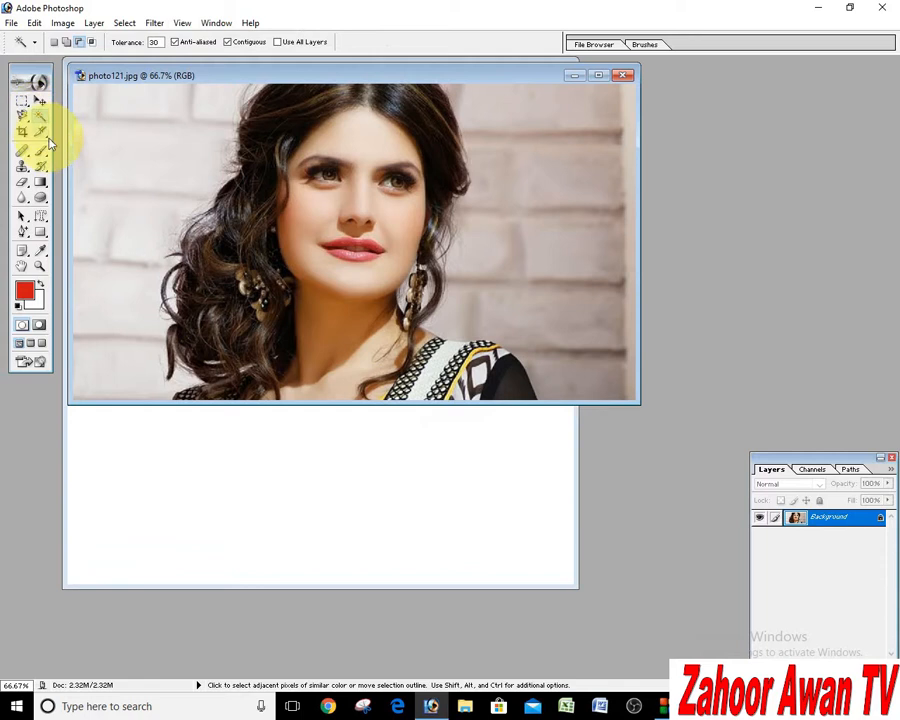
pyautogui.click(124, 293)
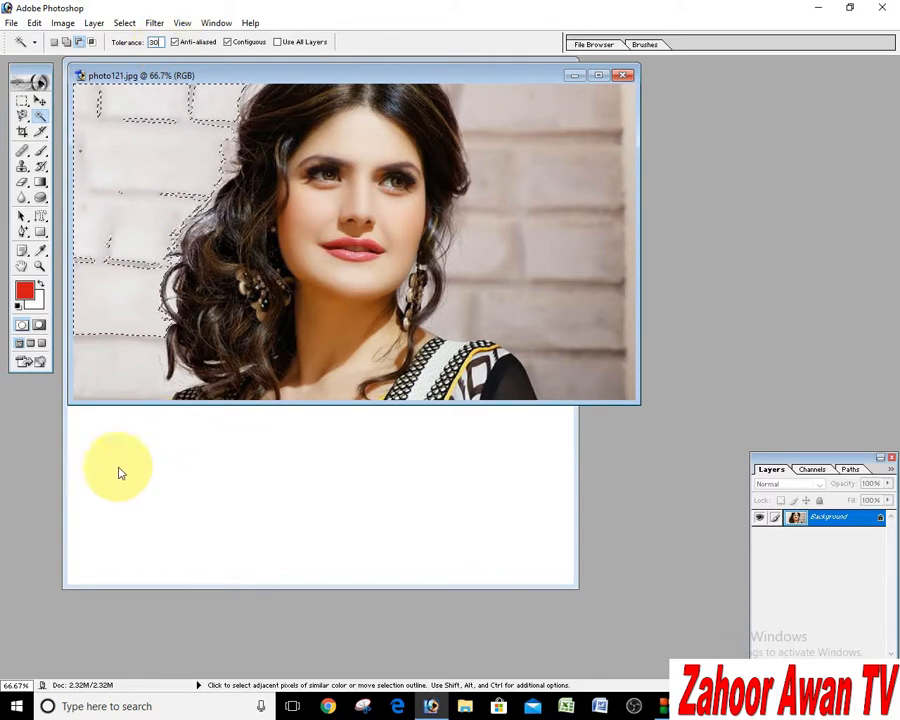
pyautogui.click(40, 101)
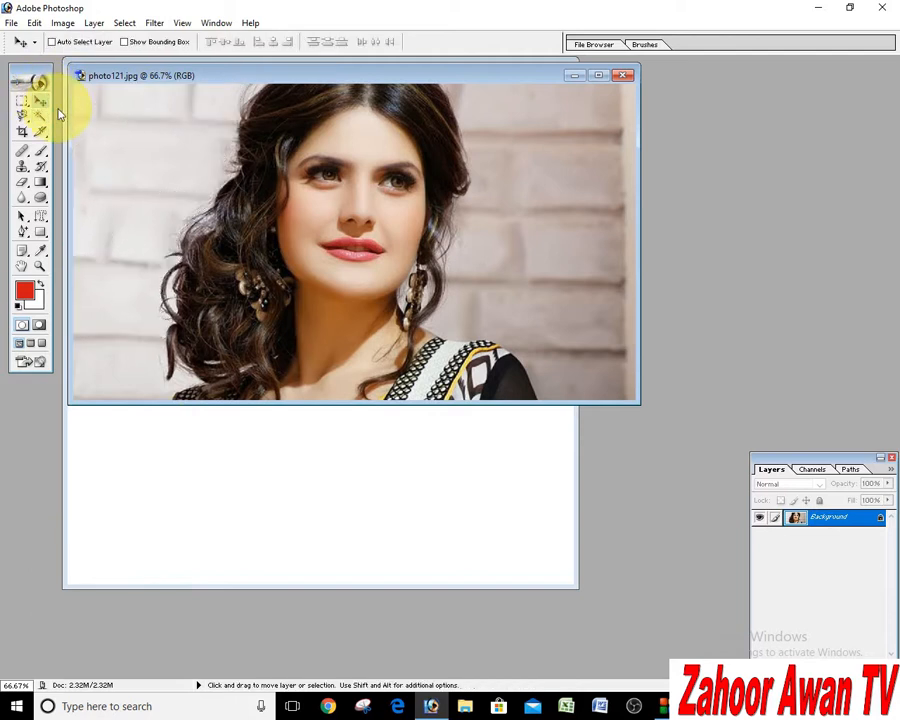
# Select the brick wall around the woman with additive Magic Wand selections at tolerances 10 and 30, and subtract stray areas over her hair.
pyautogui.click(40, 116)
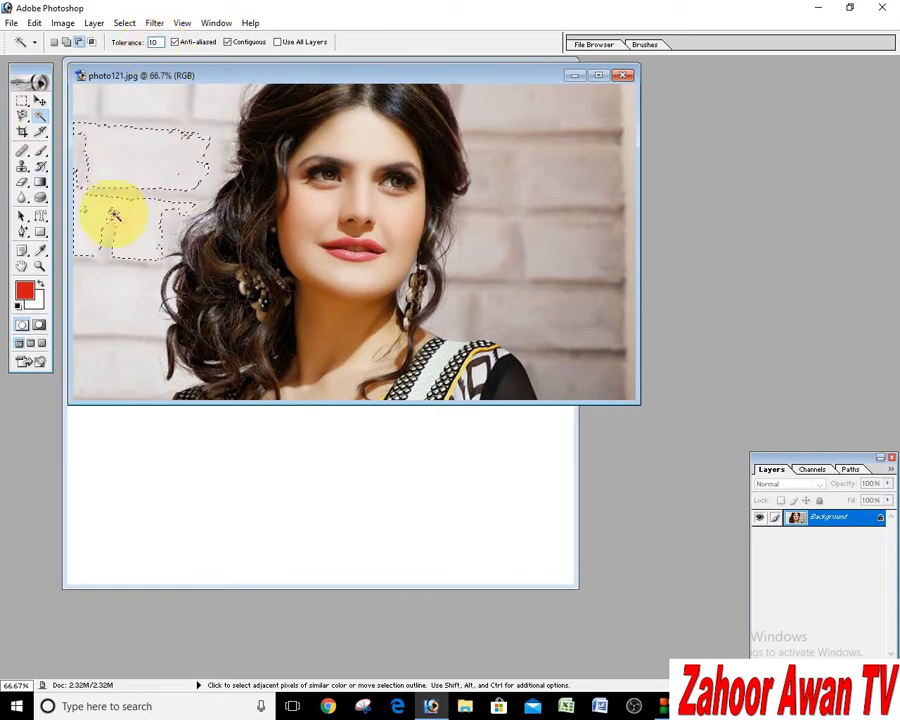
pyautogui.click(66, 43)
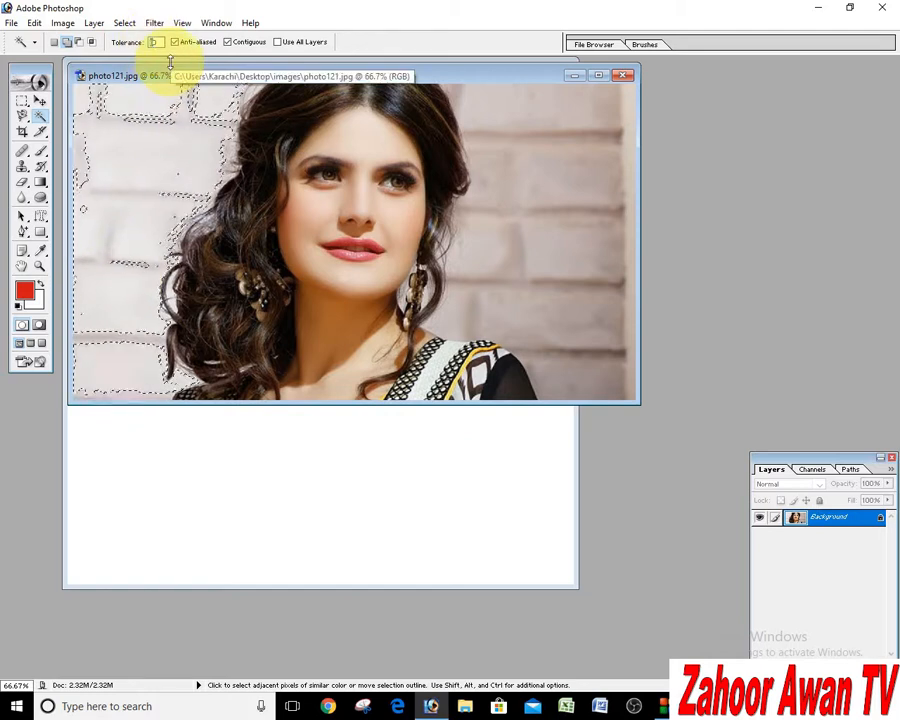
pyautogui.click(244, 90)
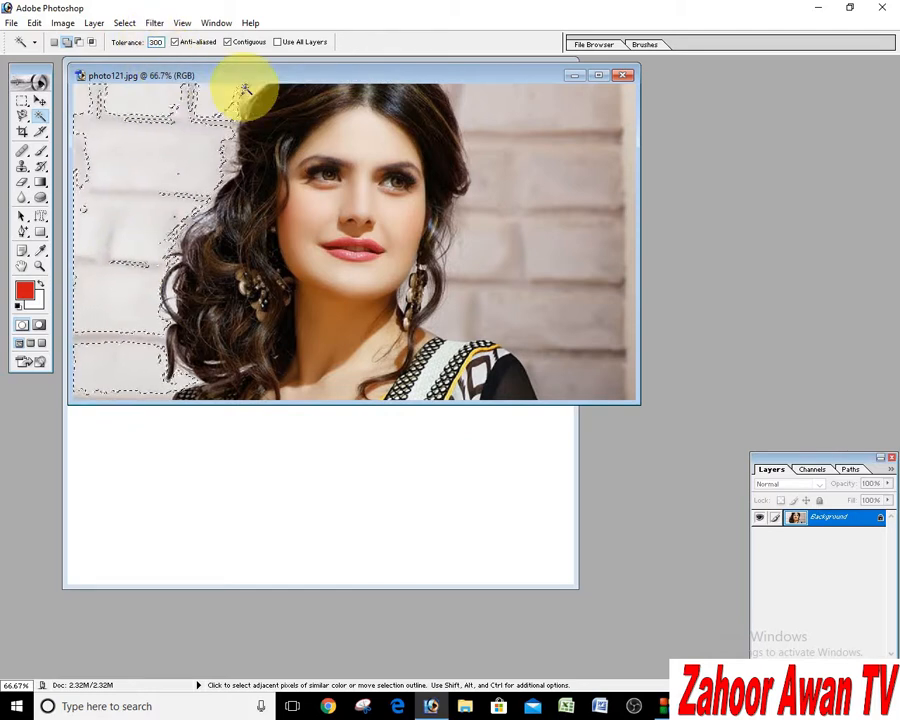
pyautogui.click(571, 157)
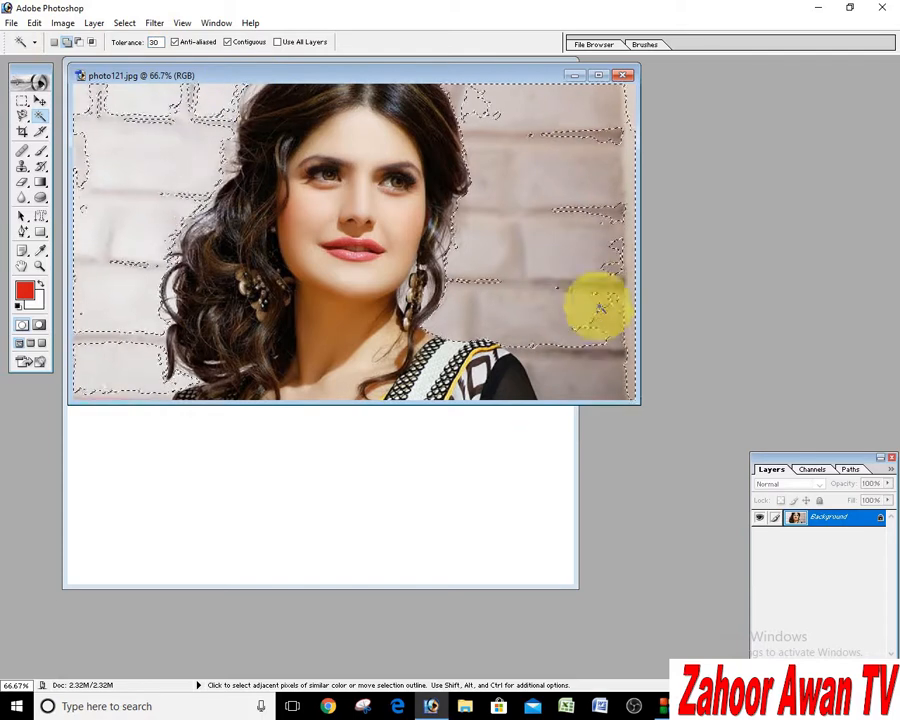
pyautogui.click(578, 362)
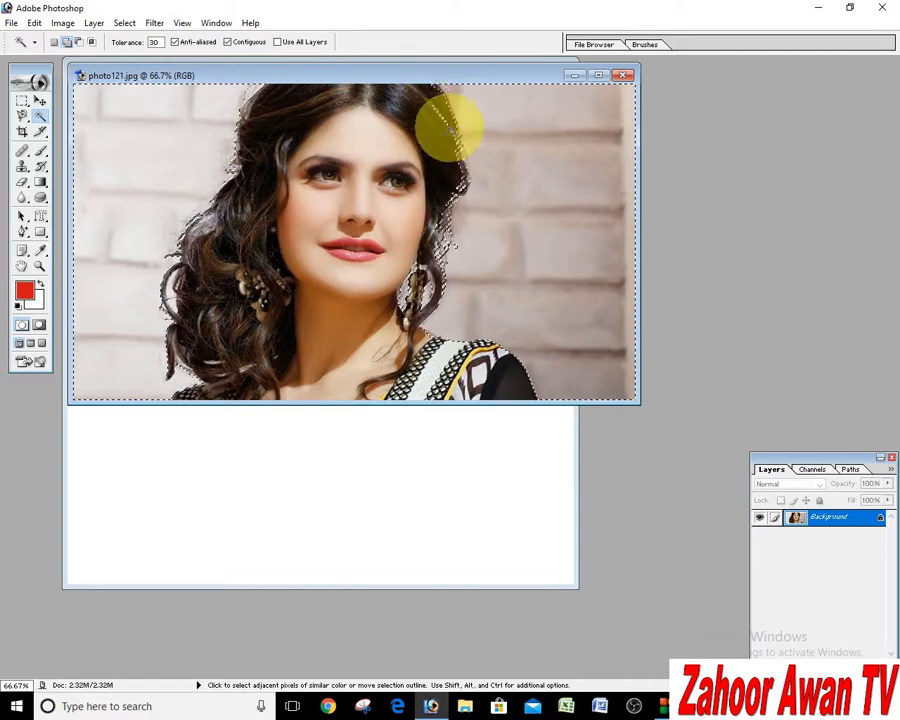
pyautogui.click(80, 44)
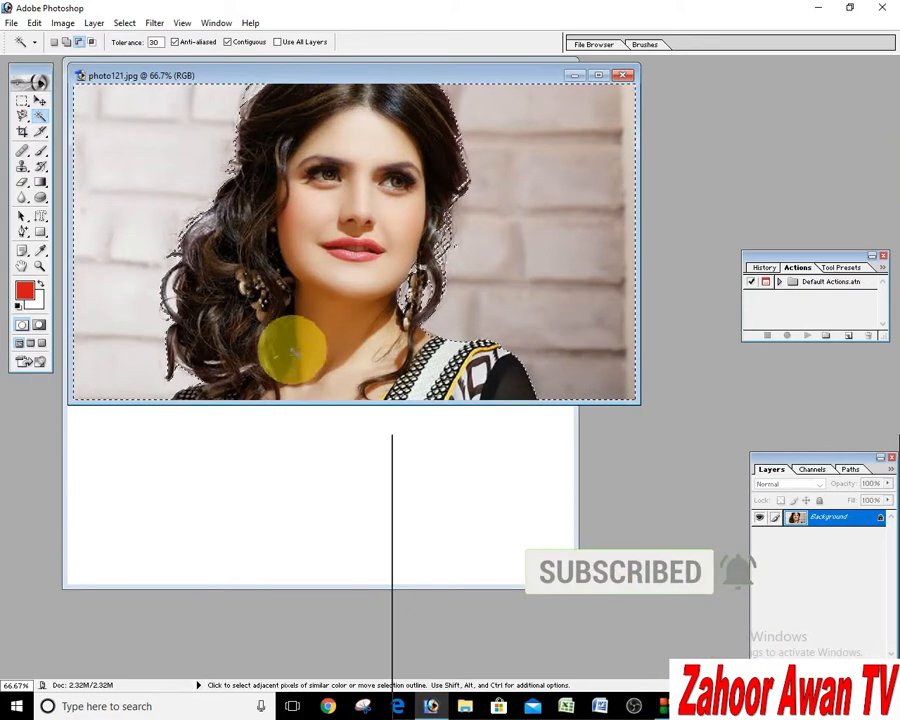
# Invert the wall selection to select the woman and move her cut-out from photo121.jpg into the blank white document.
pyautogui.click(125, 25)
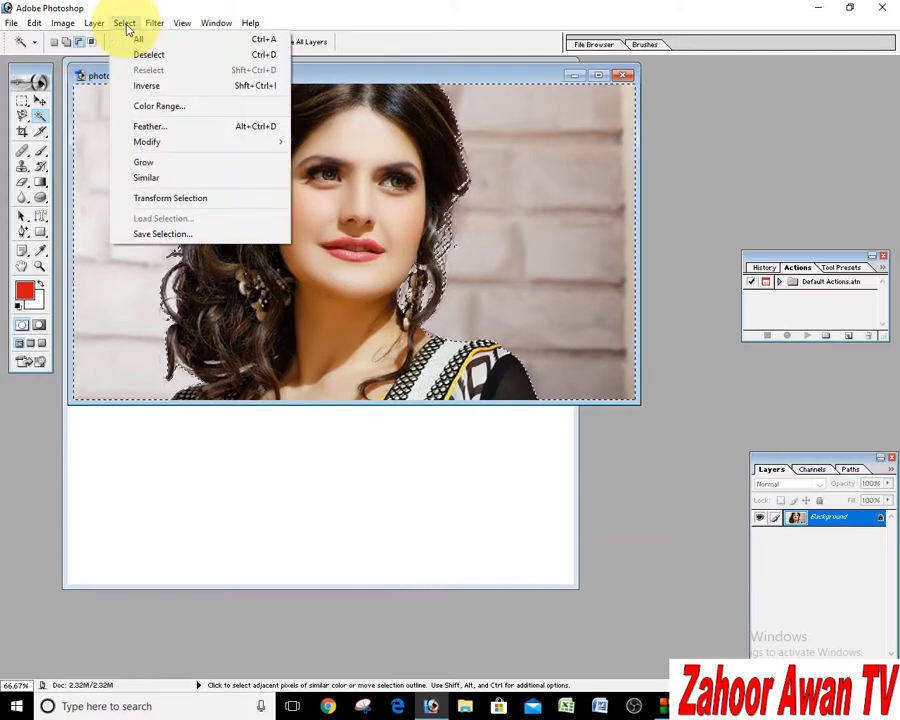
pyautogui.click(145, 86)
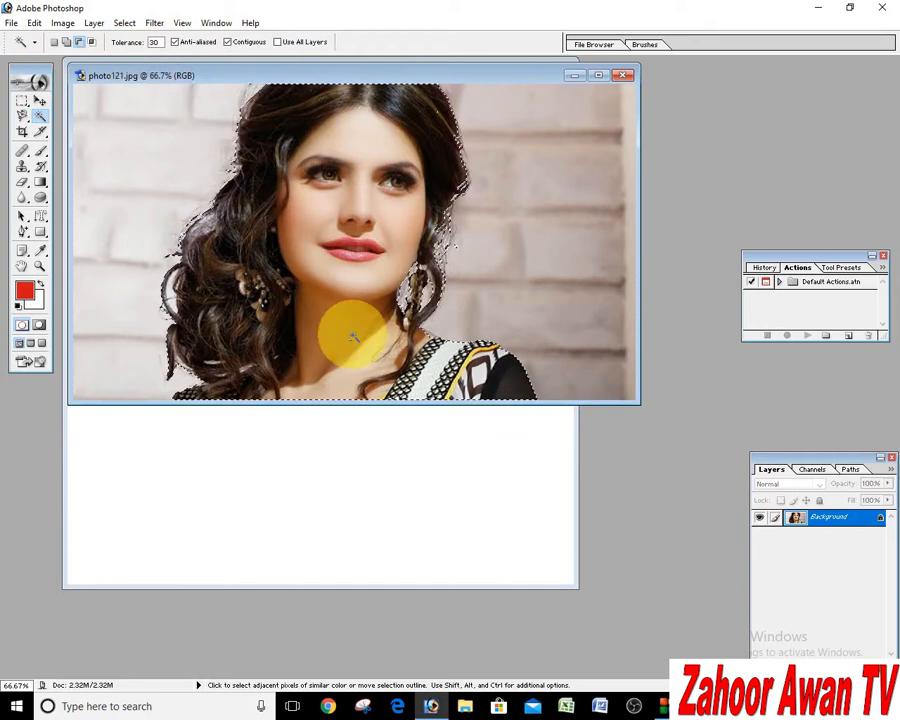
pyautogui.click(40, 101)
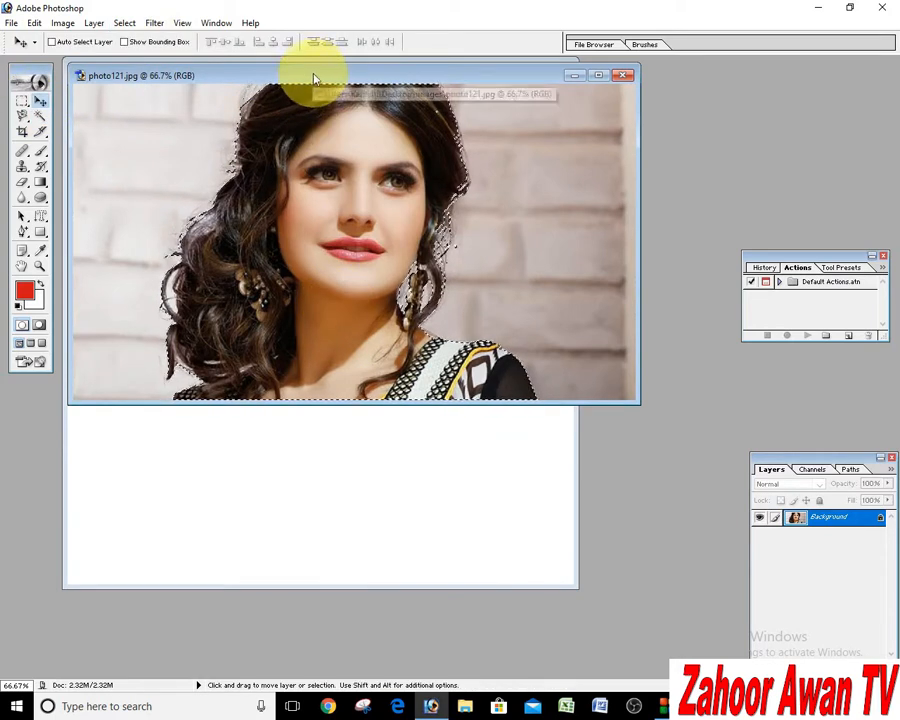
pyautogui.moveTo(315, 75); pyautogui.dragTo(625, 257)
pyautogui.moveTo(650, 328); pyautogui.dragTo(307, 196)
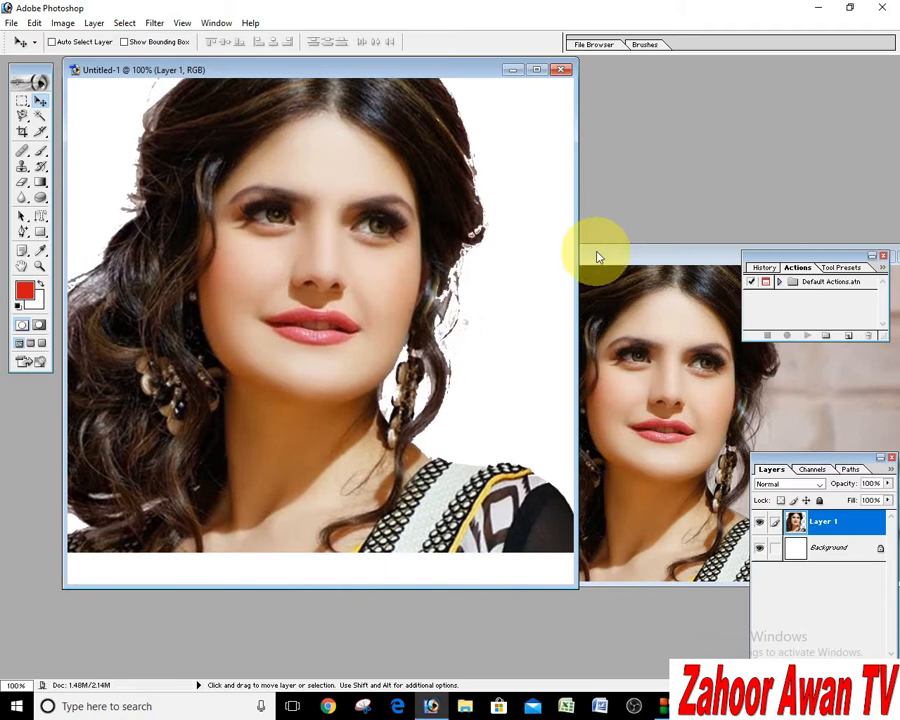
# Close photo121.jpg without saving its changes.
pyautogui.click(597, 257)
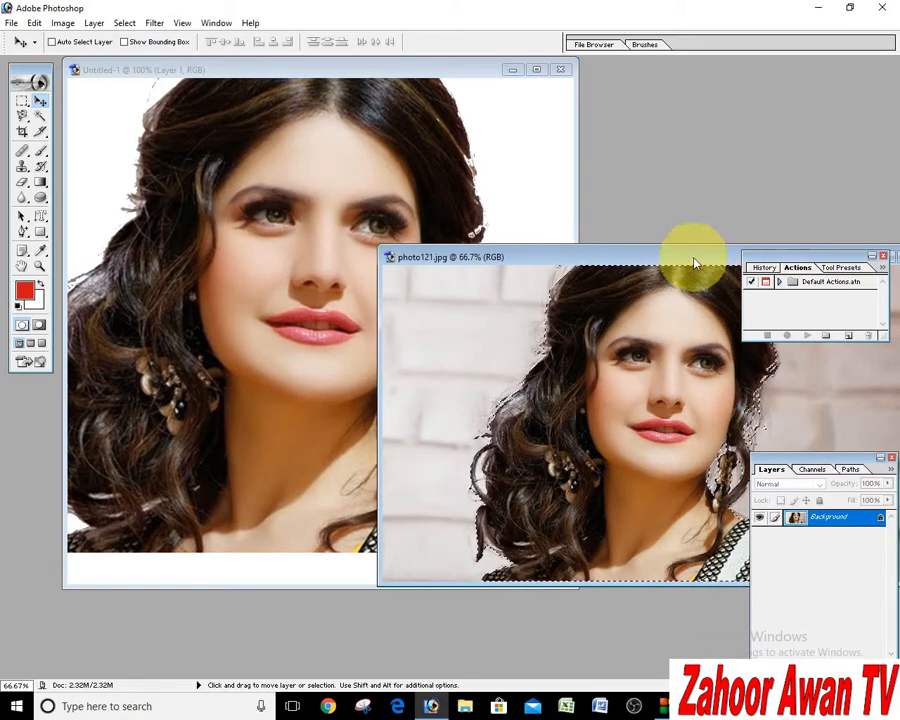
pyautogui.moveTo(697, 263); pyautogui.dragTo(466, 245)
pyautogui.click(818, 247)
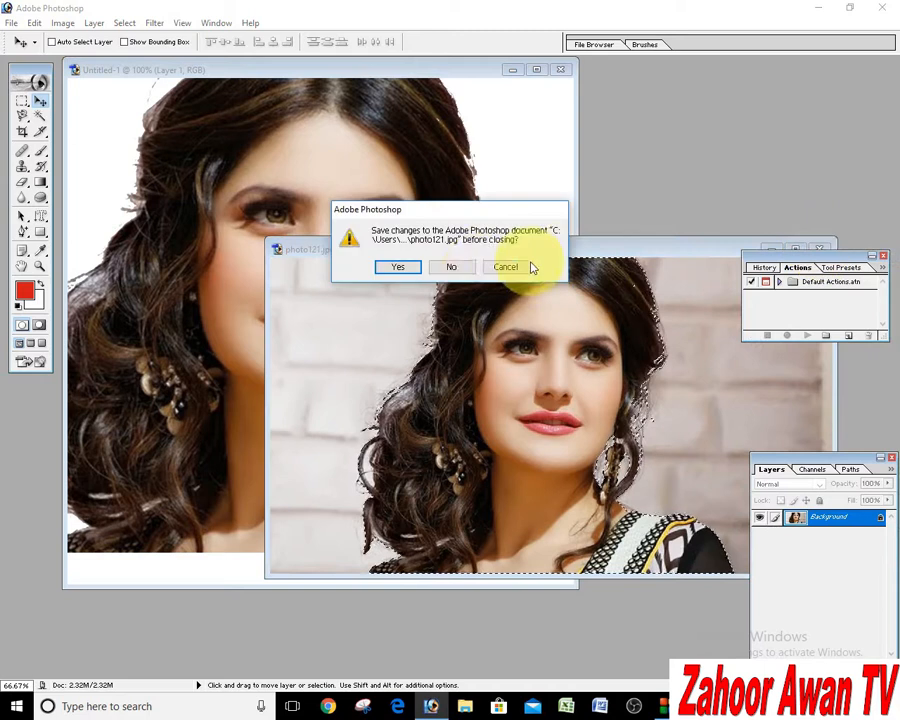
pyautogui.click(466, 267)
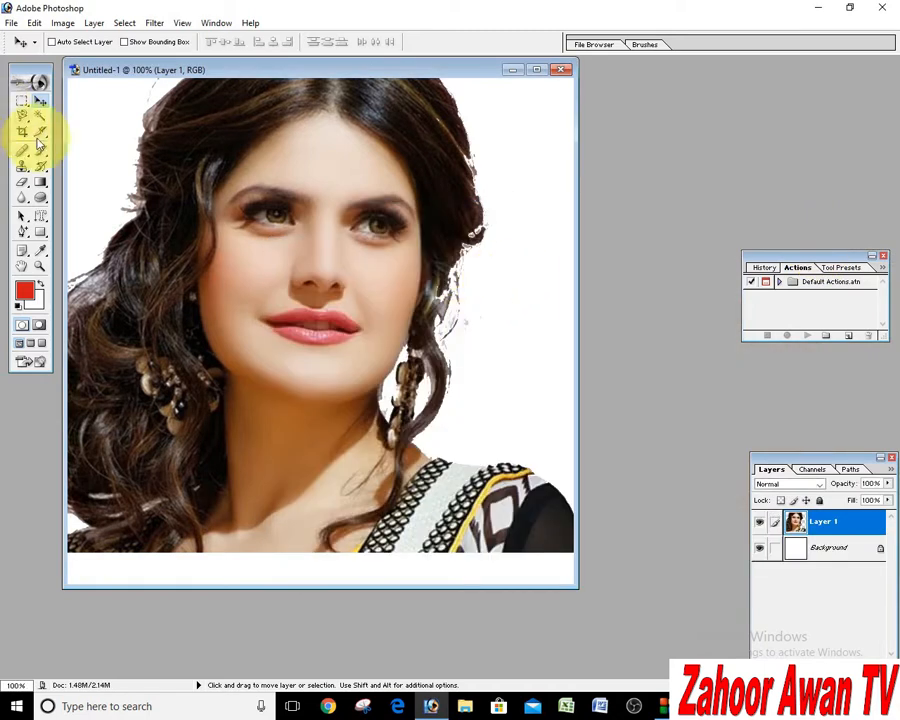
# Erase the leftover wall fringe along both sides of the woman's hair with a 51 px Eraser, viewing the left edge at 200%.
pyautogui.click(23, 183)
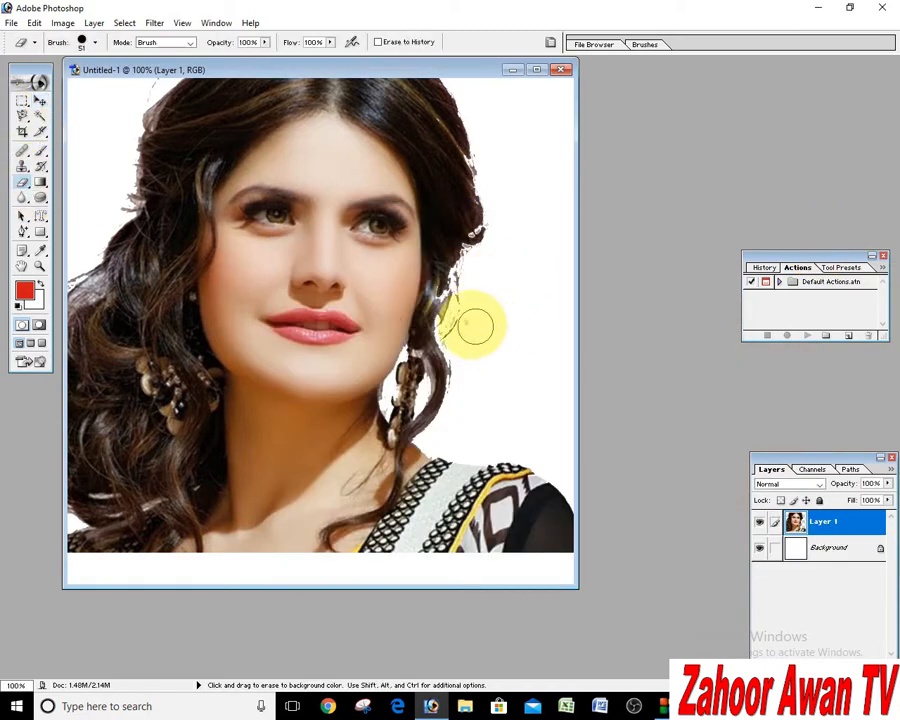
pyautogui.moveTo(465, 302)
pyautogui.mouseDown()
pyautogui.moveTo(498, 214)
pyautogui.moveTo(486, 156)
pyautogui.moveTo(470, 313)
pyautogui.moveTo(454, 314)
pyautogui.moveTo(466, 369)
pyautogui.mouseUp()
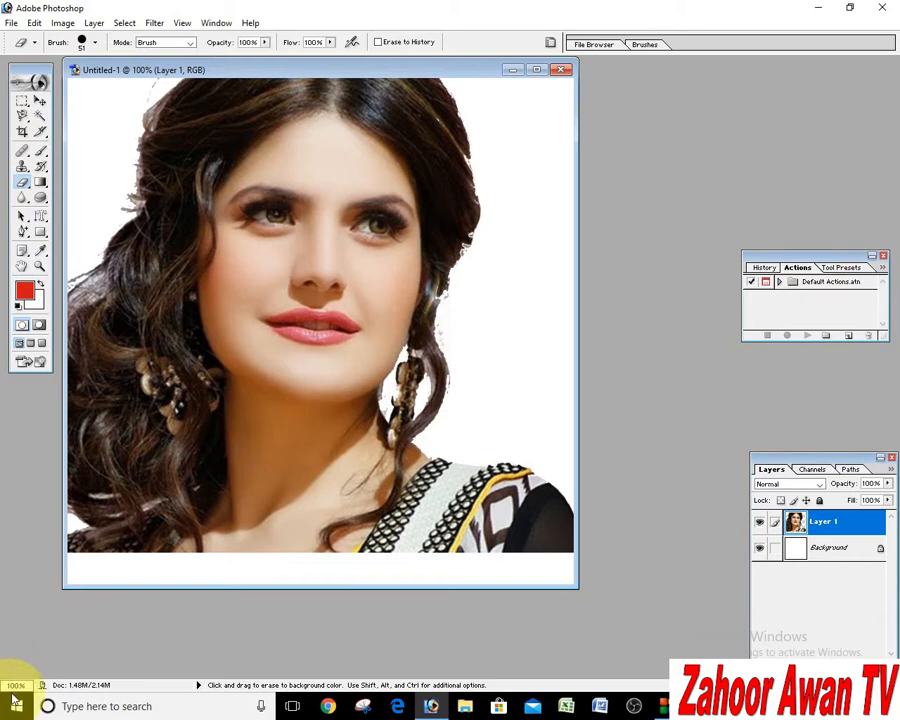
pyautogui.press('F9')
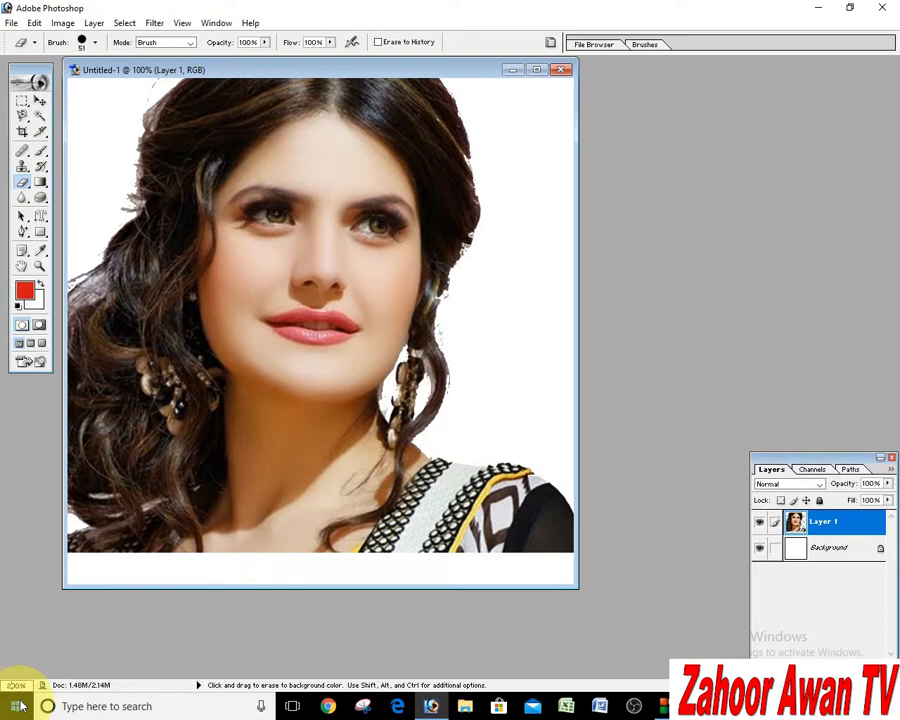
pyautogui.press('Return')
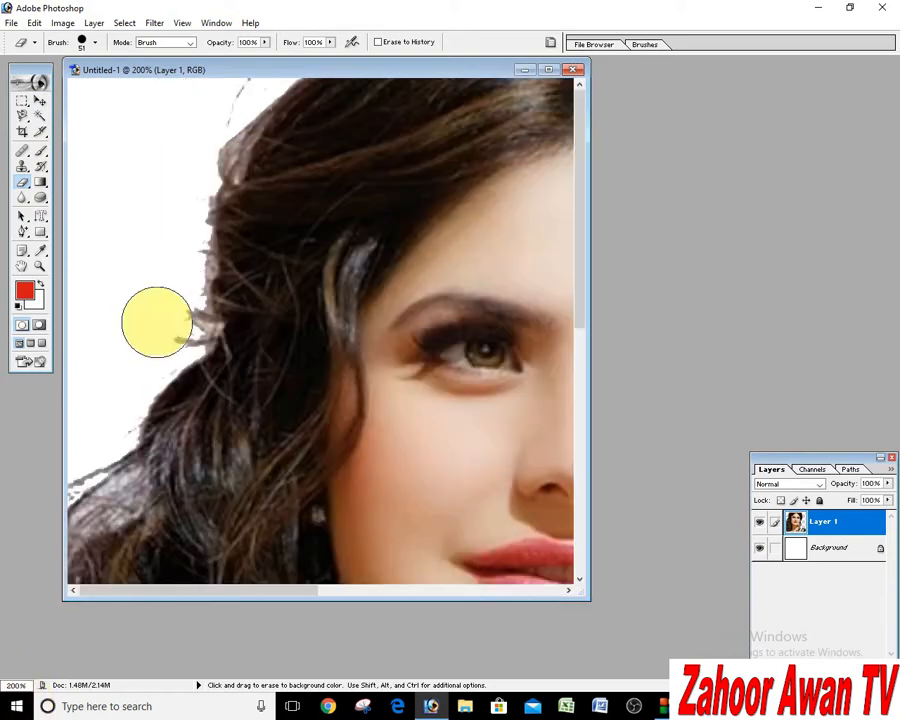
pyautogui.moveTo(164, 324)
pyautogui.mouseDown()
pyautogui.moveTo(191, 177)
pyautogui.moveTo(228, 136)
pyautogui.moveTo(237, 120)
pyautogui.moveTo(229, 120)
pyautogui.mouseUp()
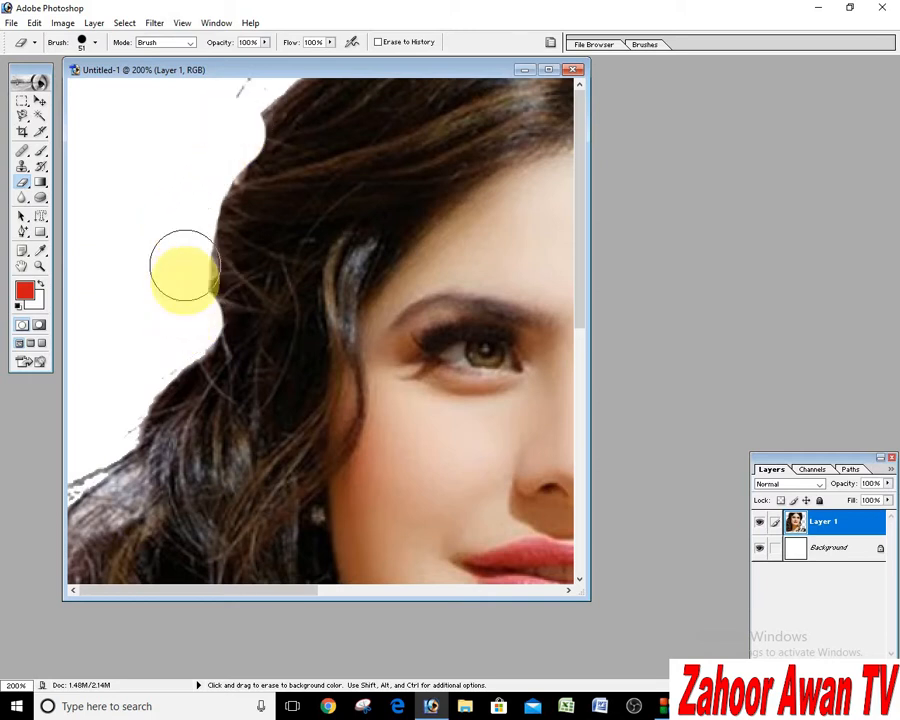
# Reduce the Eraser brush's master diameter to 22 px for finer cleanup of the hair edge.
pyautogui.click(94, 42)
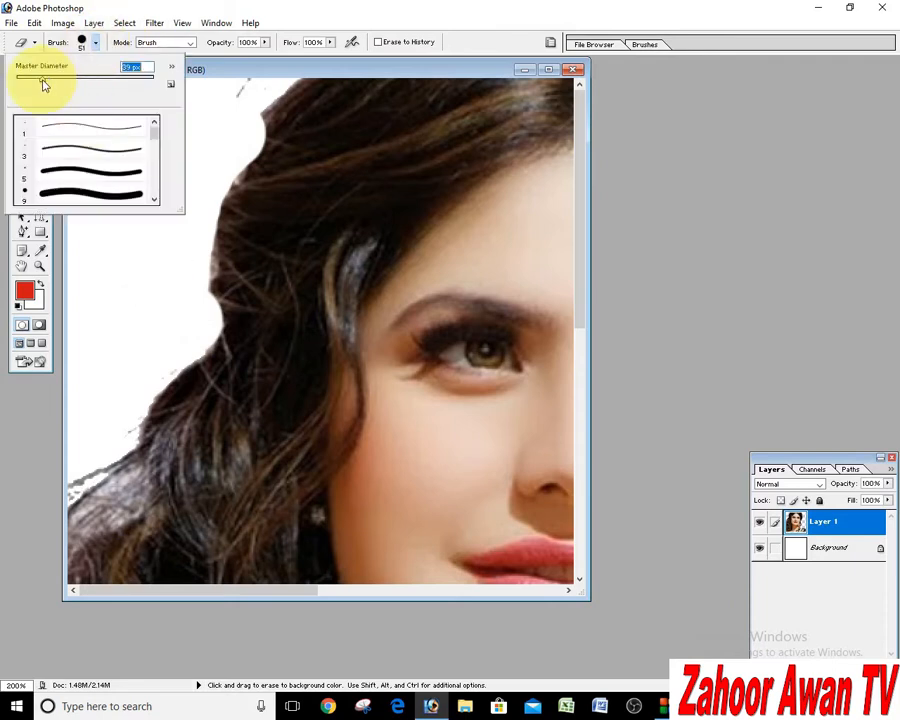
pyautogui.click(161, 311)
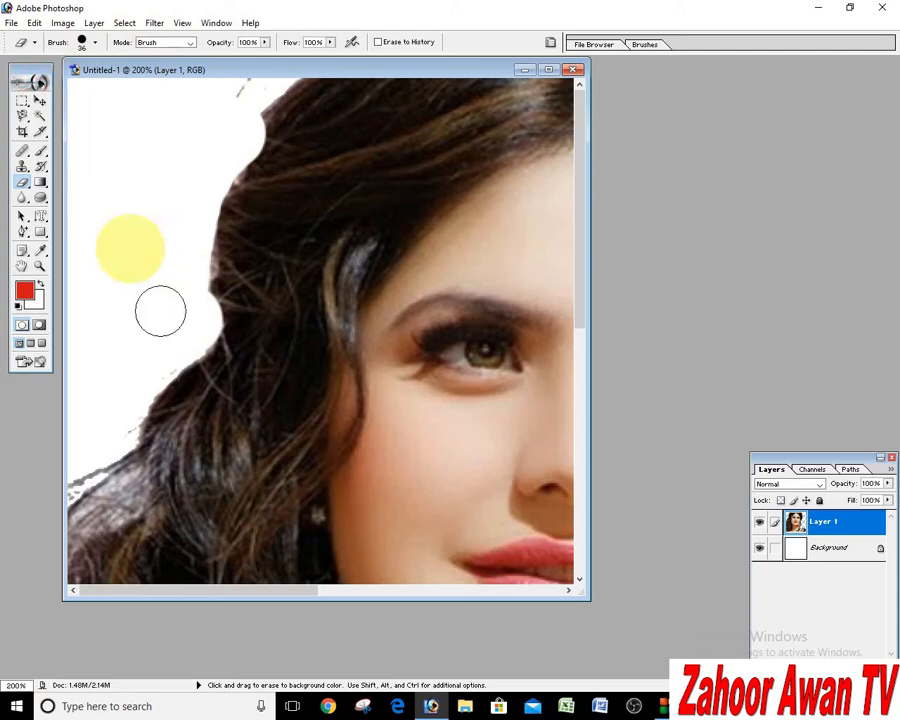
pyautogui.click(95, 42)
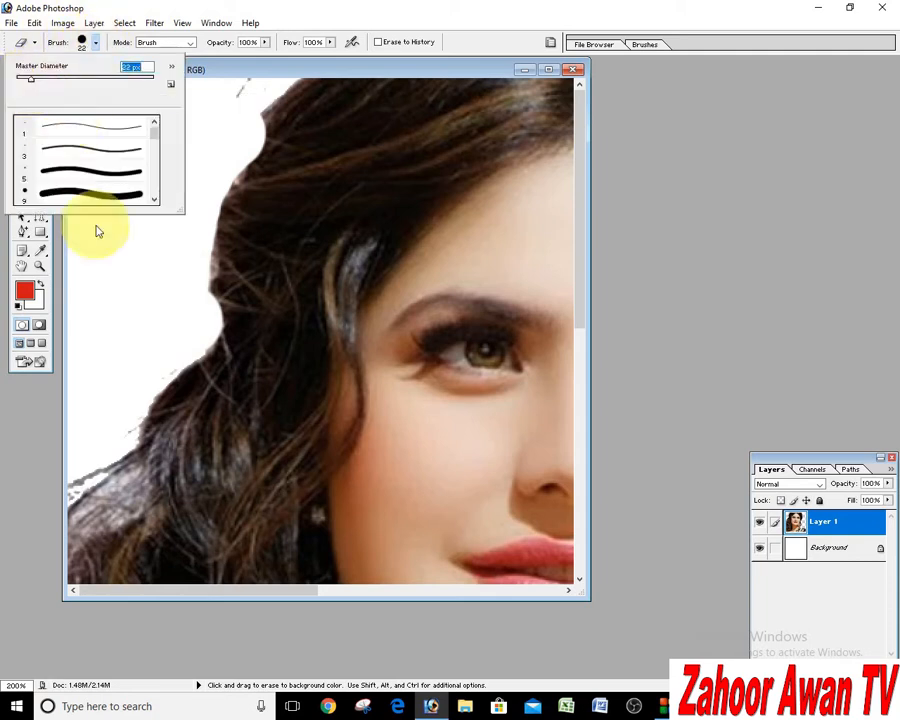
pyautogui.click(125, 301)
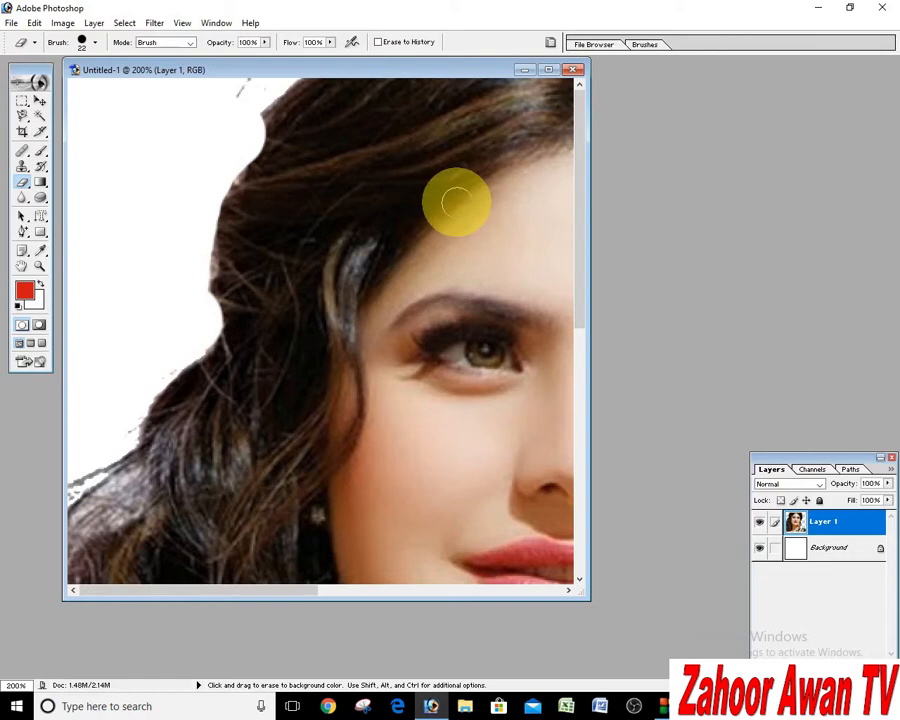